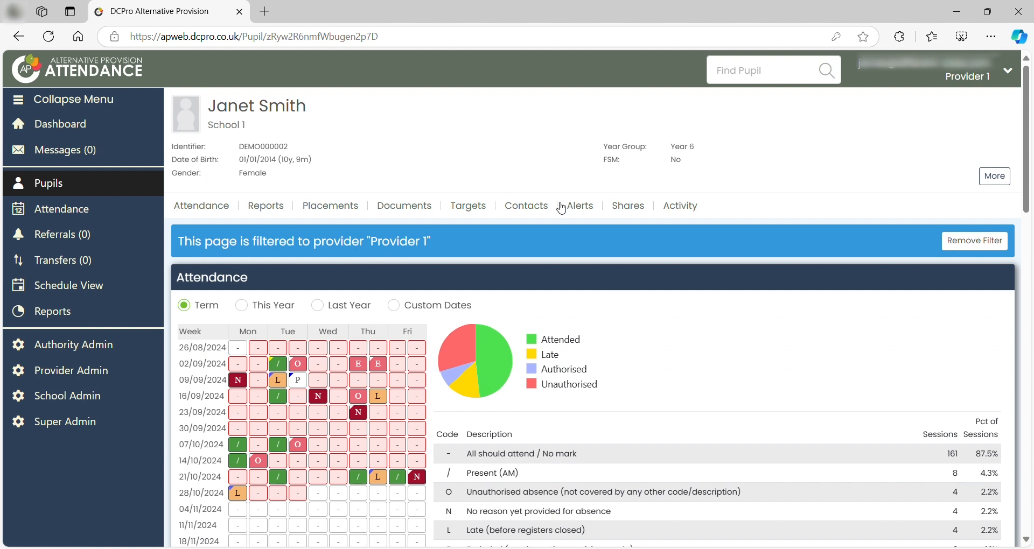
# - Open the School 1 pupil's active Provider 1 placement for editing and look over its lesson timetable
pyautogui.click(348, 206)
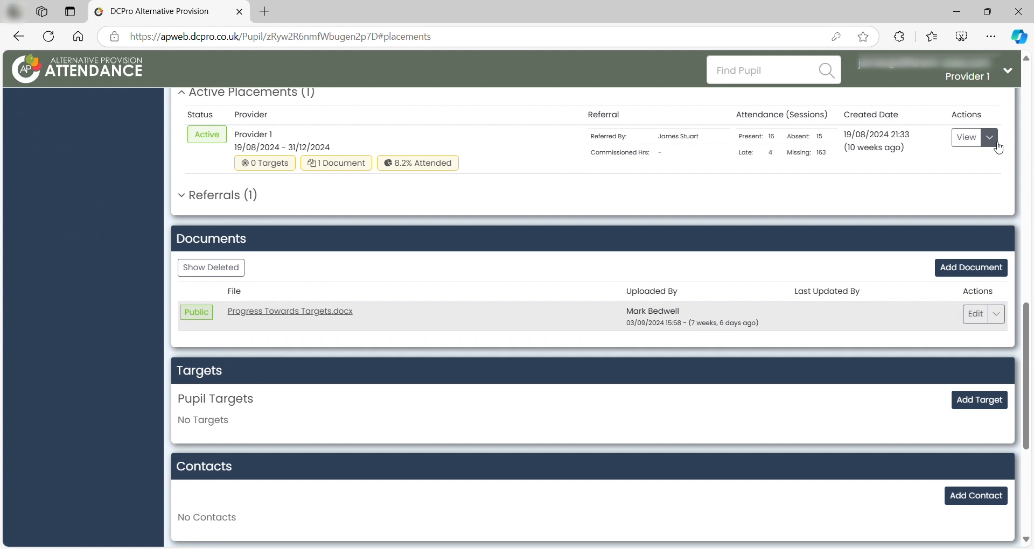
pyautogui.click(996, 141)
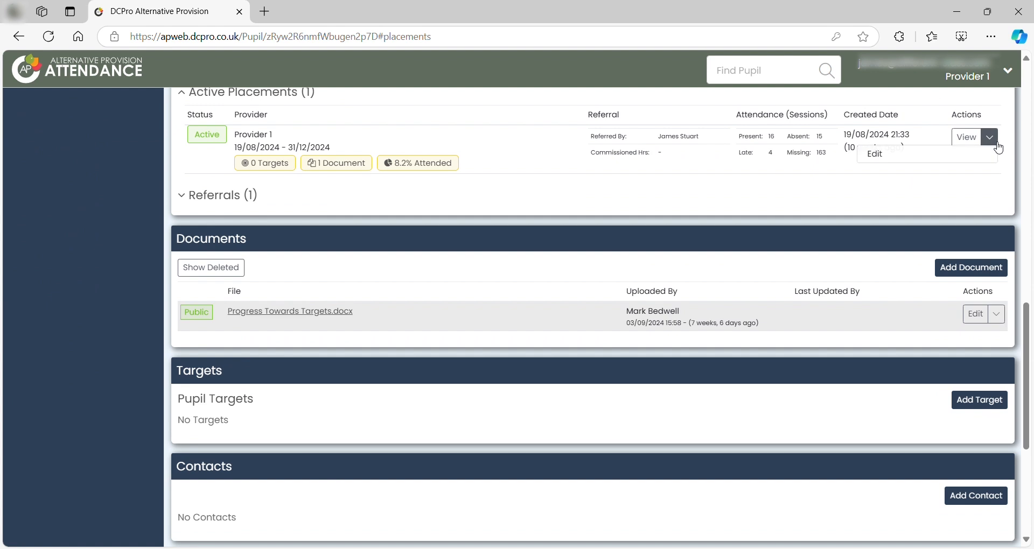
pyautogui.click(963, 159)
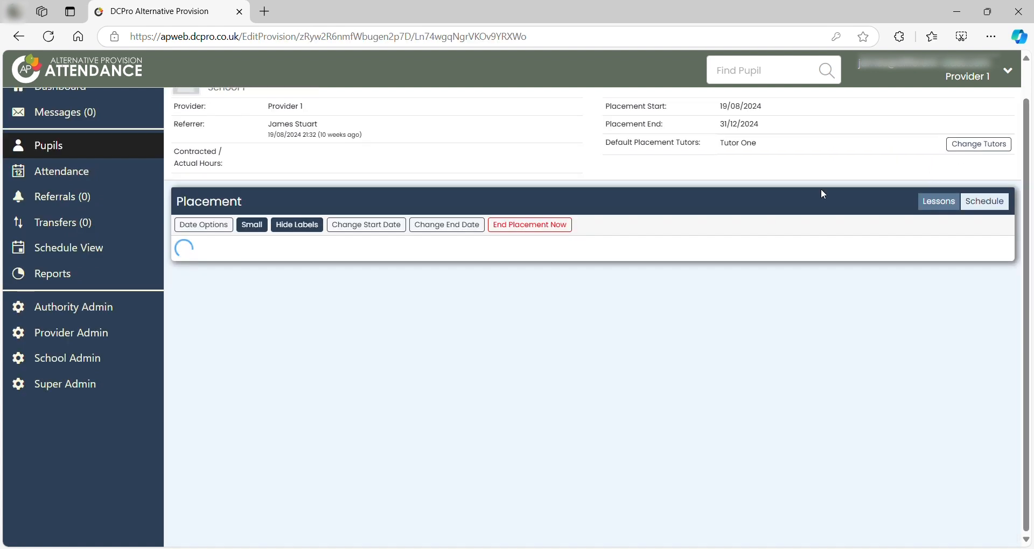
pyautogui.scroll(-15, 775, 242)
pyautogui.scroll(9, 713, 295)
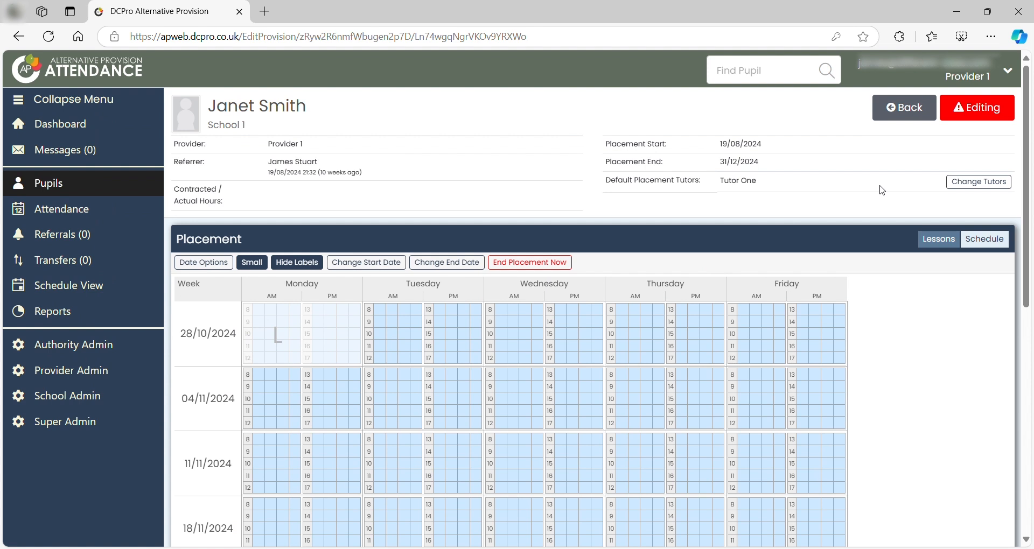
# - Set Tutor One as the placement's default tutor and save
pyautogui.click(975, 183)
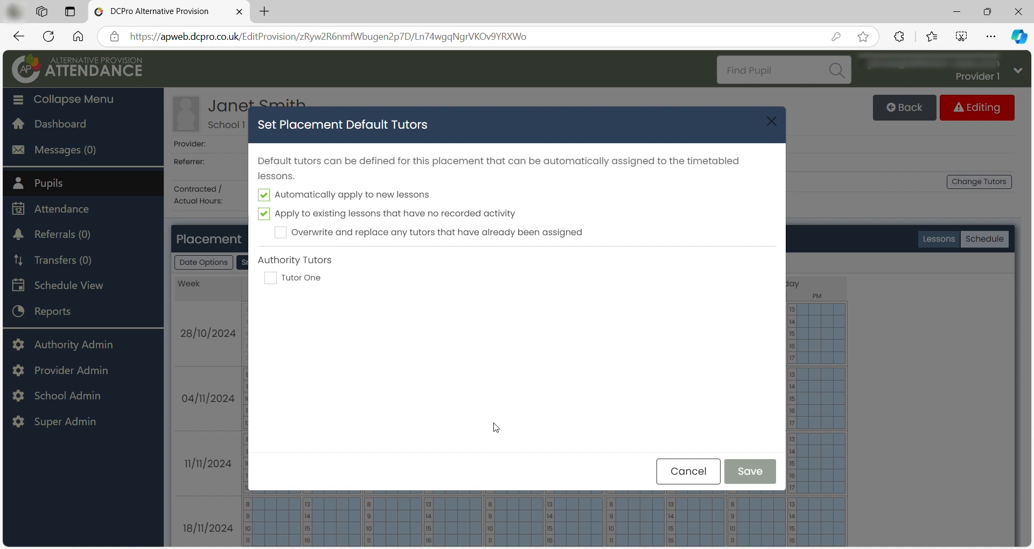
pyautogui.click(281, 280)
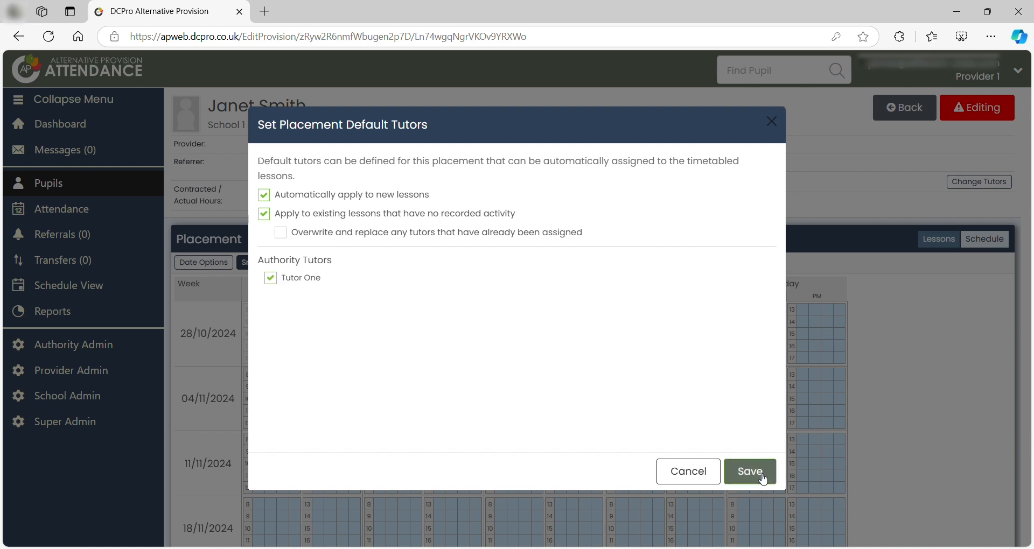
pyautogui.click(749, 472)
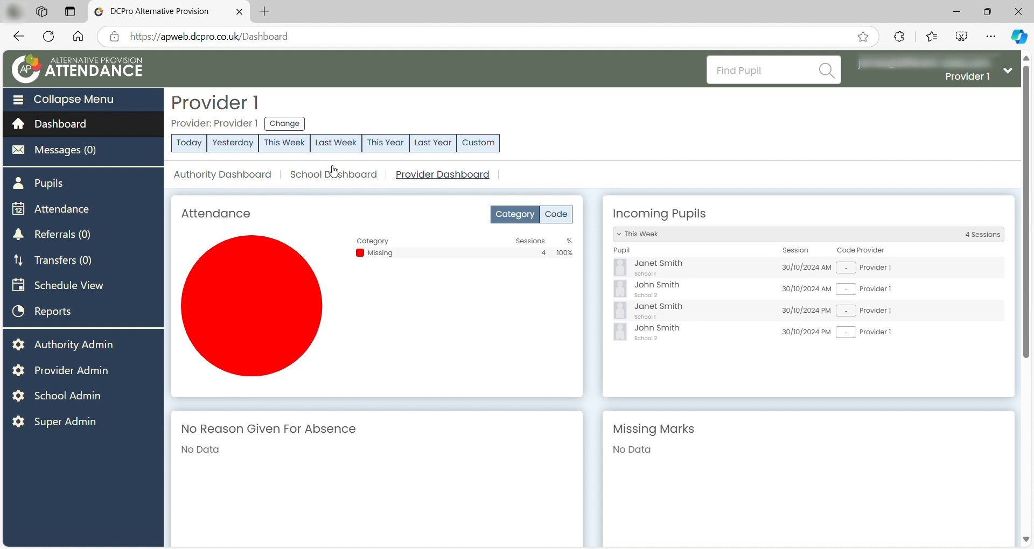
# - Show this week's lessons in the Schedule View and turn on lesson selection
pyautogui.click(118, 287)
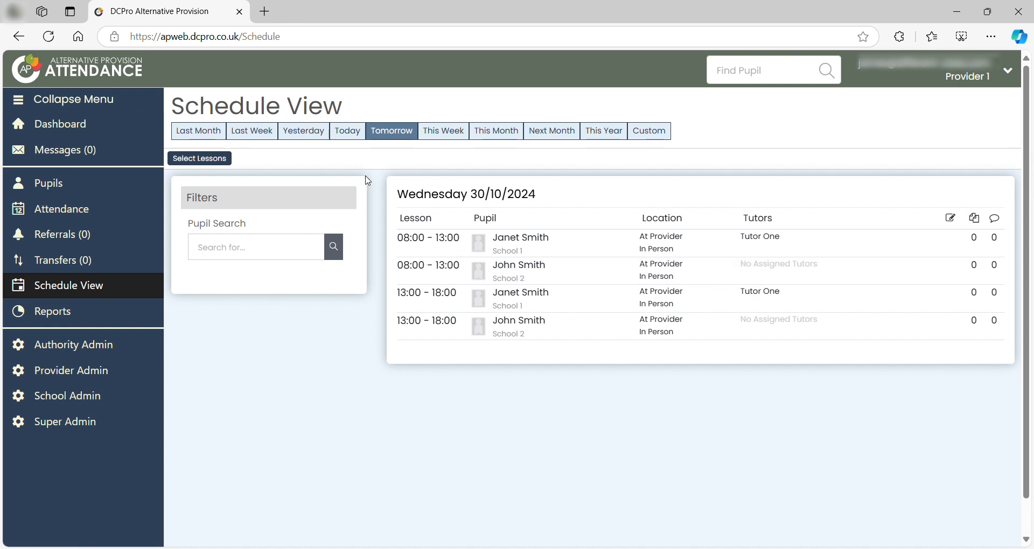
pyautogui.click(458, 138)
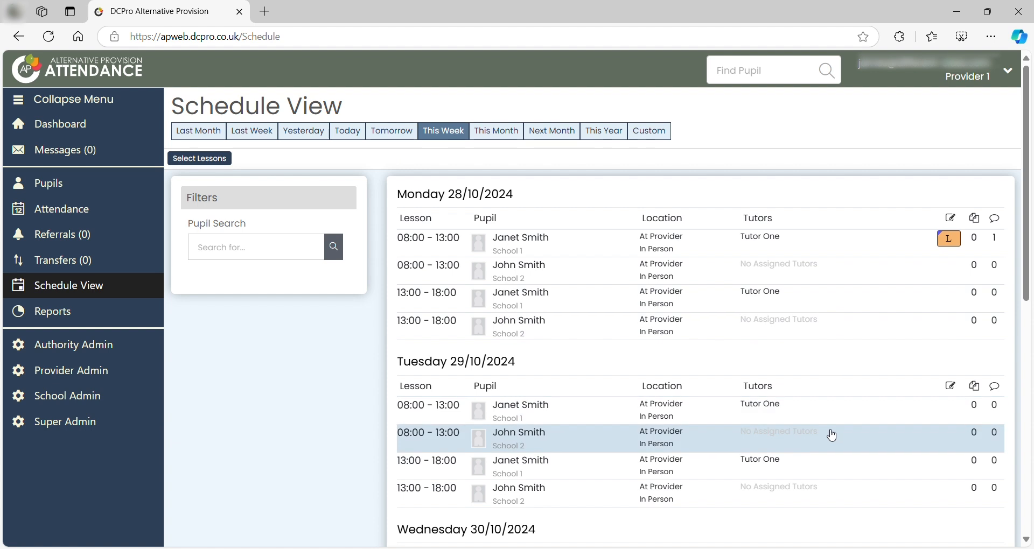
pyautogui.click(221, 162)
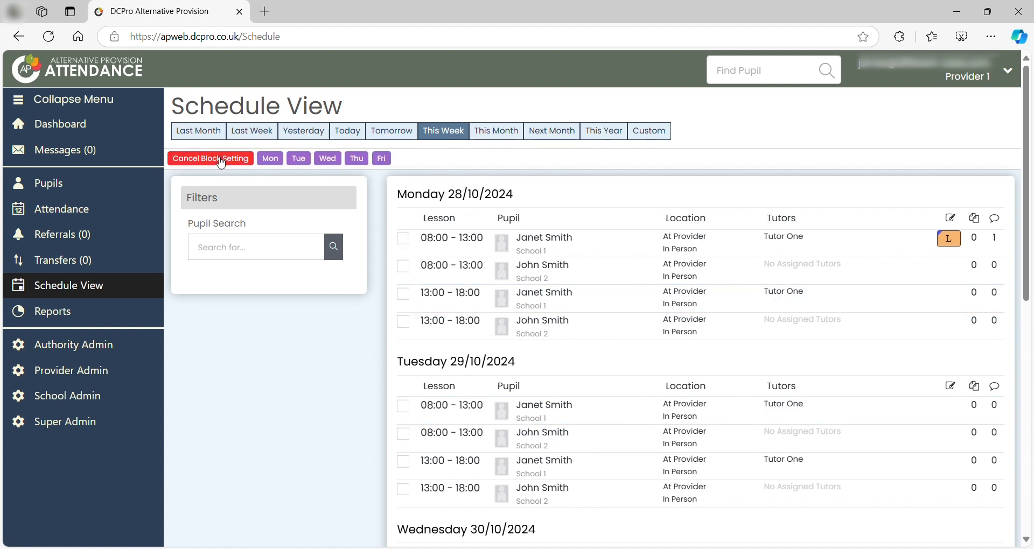
# - Select the School 2 pupil's Monday, Tuesday and Wednesday morning lessons, plus the School 1 pupil's Monday morning lesson
pyautogui.click(405, 266)
pyautogui.click(408, 321)
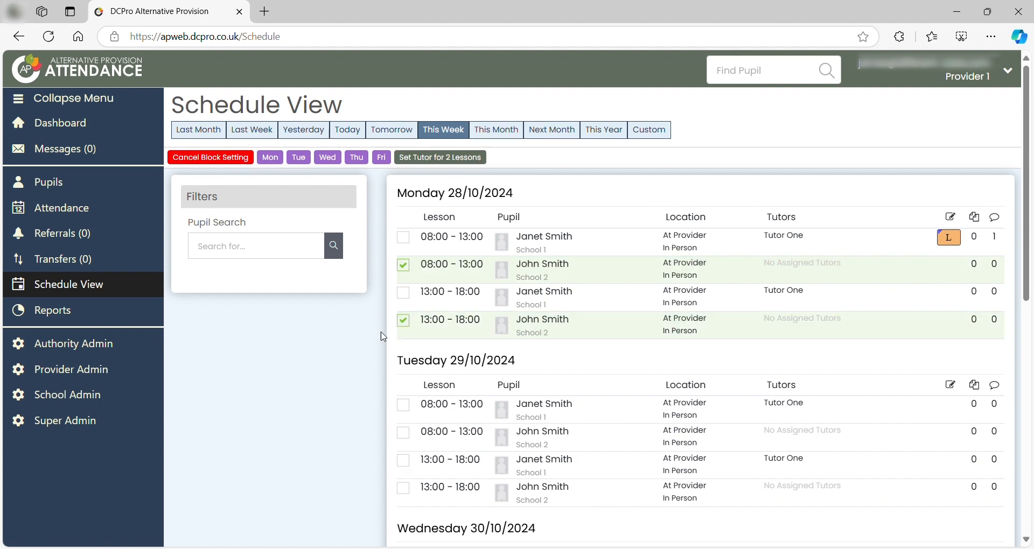
pyautogui.scroll(-1, 411, 351)
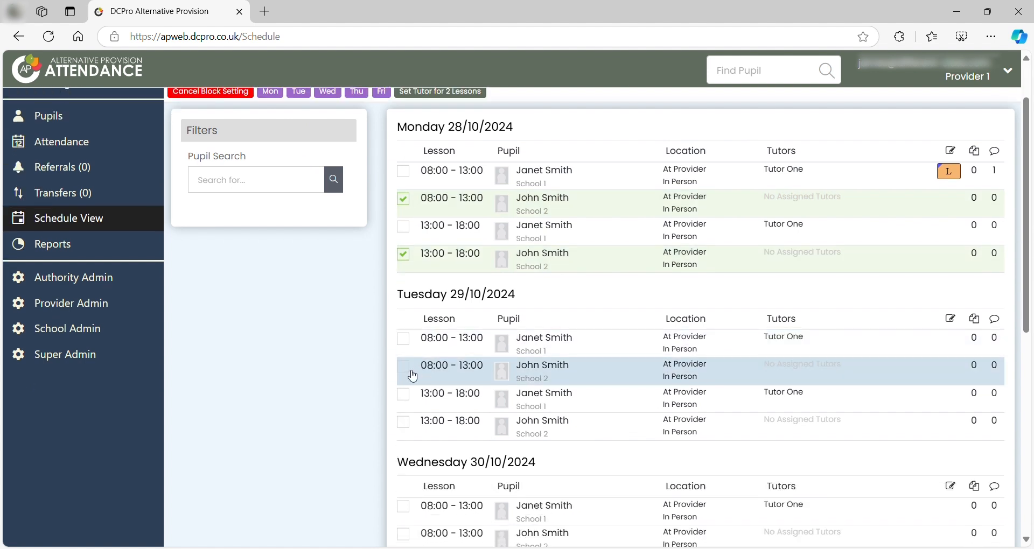
pyautogui.click(412, 375)
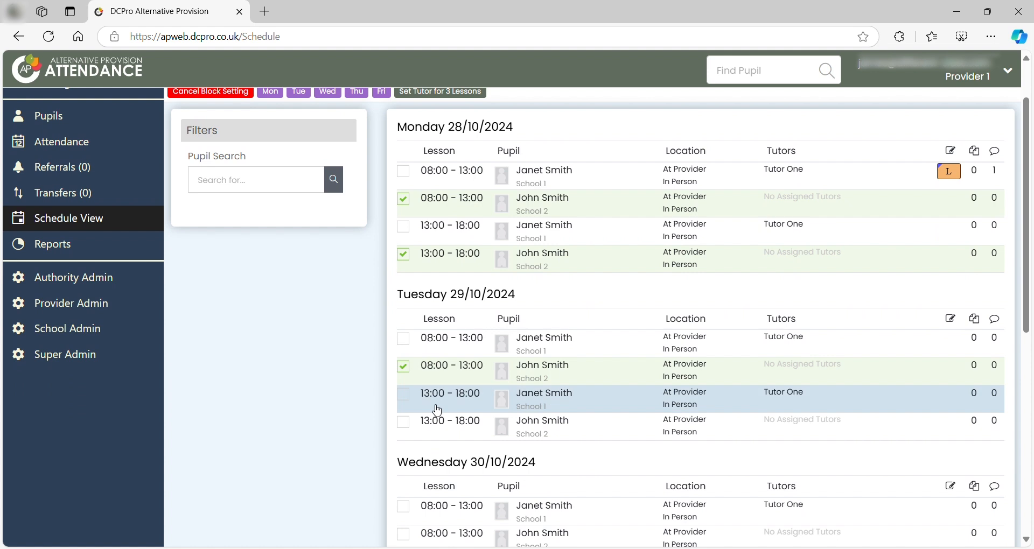
pyautogui.click(408, 422)
pyautogui.scroll(-2, 345, 361)
pyautogui.scroll(-1, 340, 346)
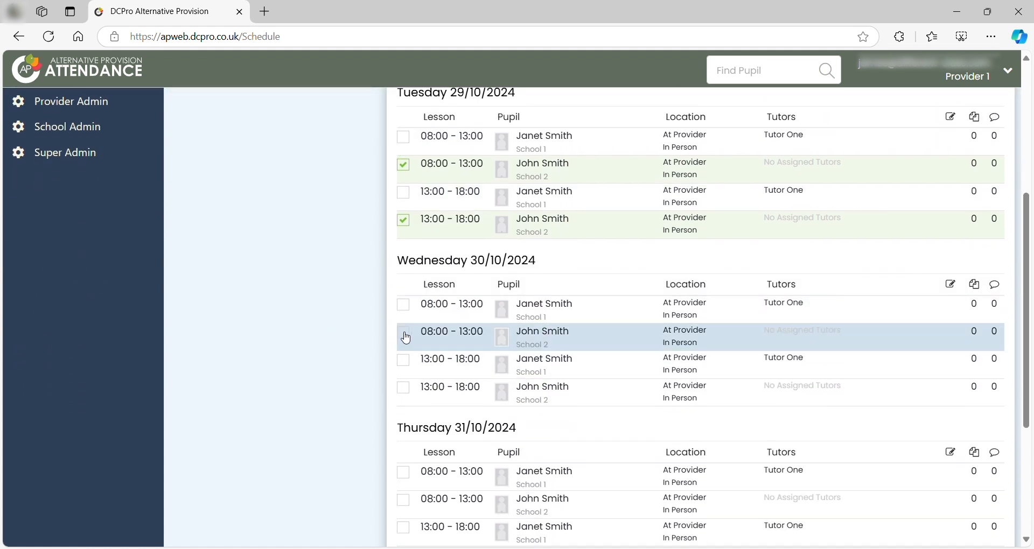
pyautogui.click(404, 338)
pyautogui.scroll(5, 372, 321)
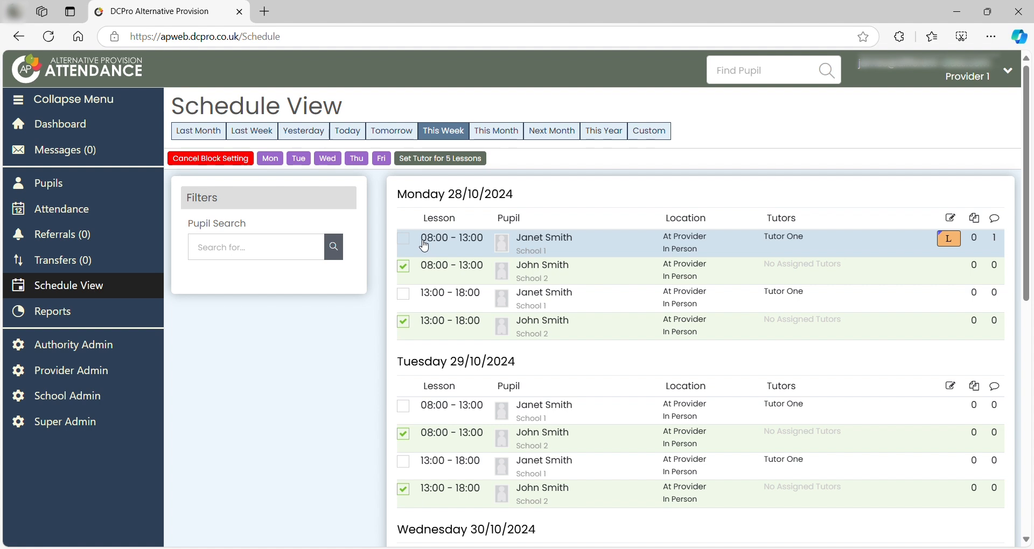
pyautogui.click(405, 240)
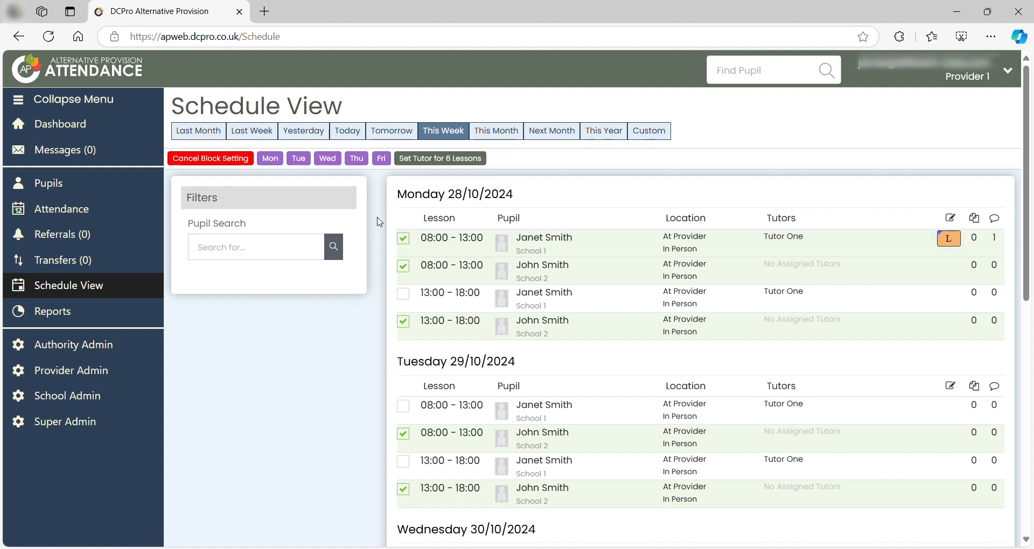
# - Assign Tutor One to the selected lessons
pyautogui.click(435, 162)
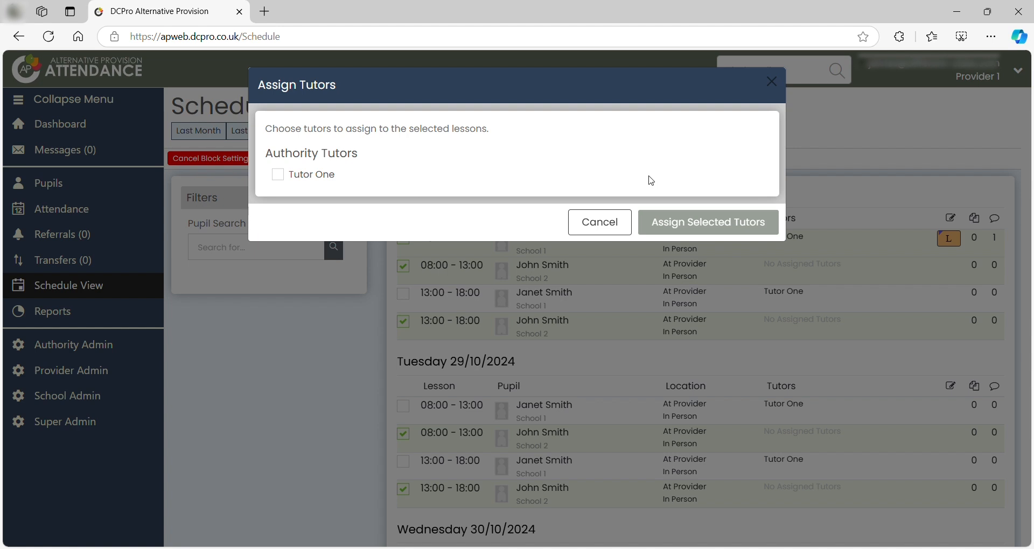
pyautogui.click(320, 179)
pyautogui.click(712, 231)
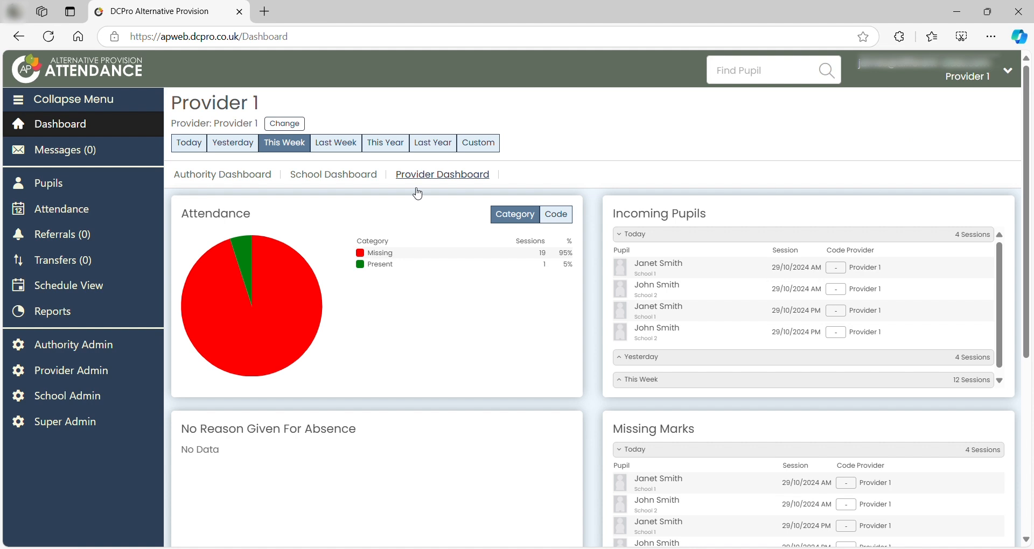
# - Open the School 2 pupil's record from the Pupils list and go to its placements
pyautogui.click(109, 194)
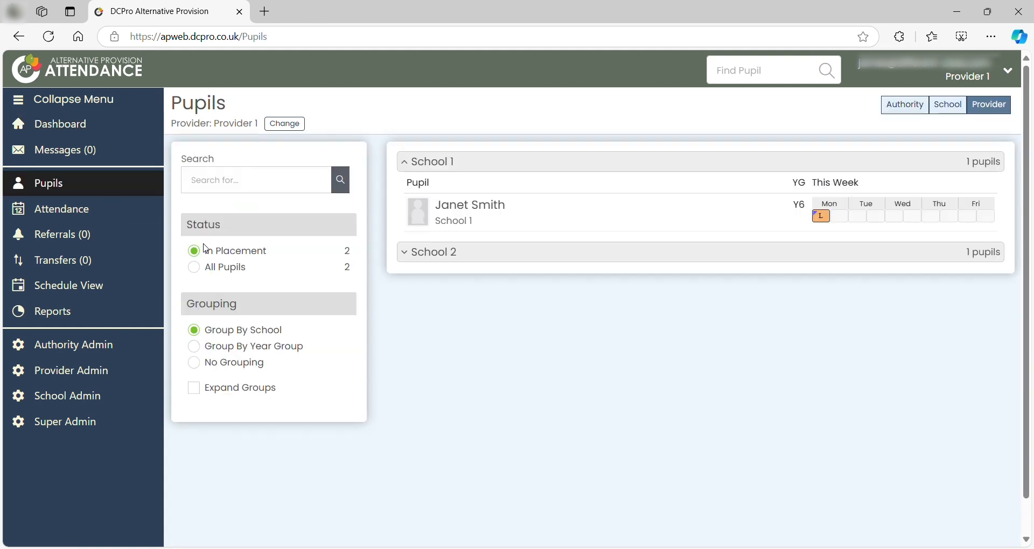
pyautogui.click(437, 260)
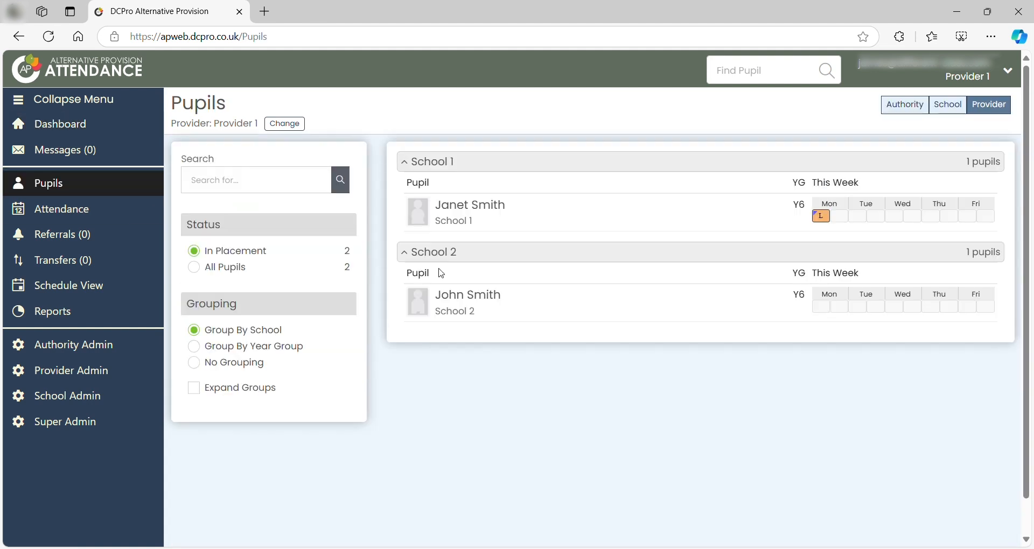
pyautogui.click(465, 307)
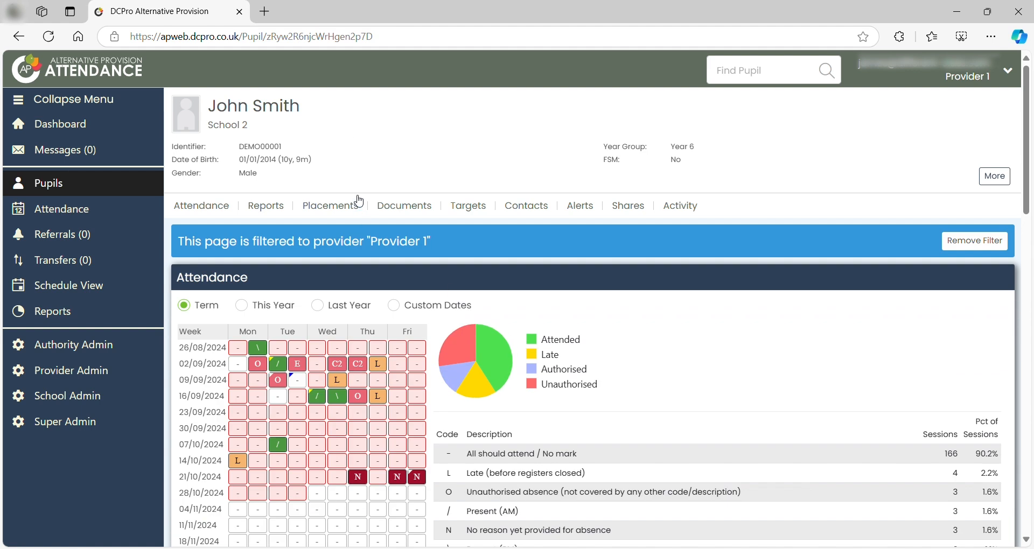
pyautogui.click(334, 209)
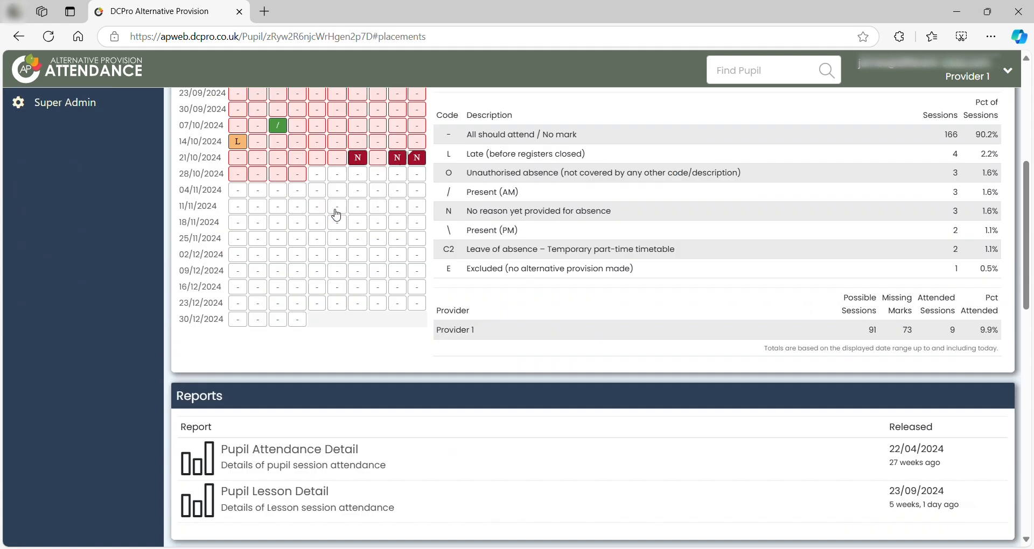
# - View the School 2 pupil's active Provider 1 placement and open it for editing
pyautogui.click(965, 137)
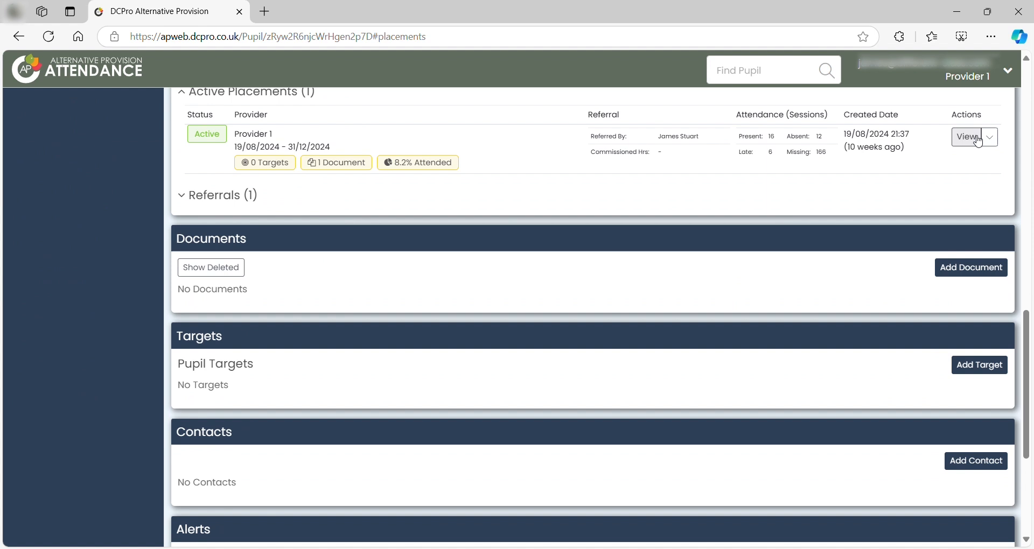
pyautogui.scroll(6, 722, 431)
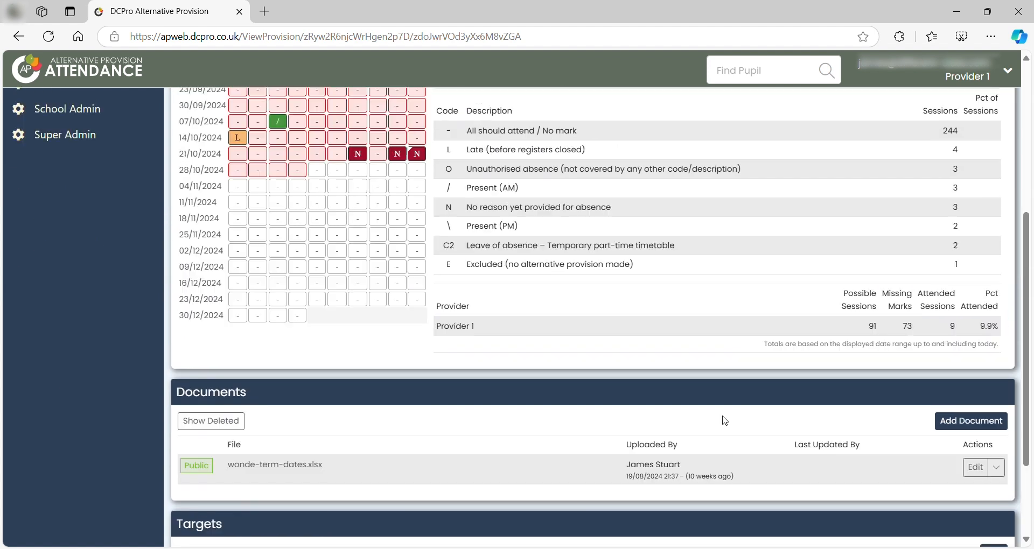
pyautogui.scroll(1, 711, 409)
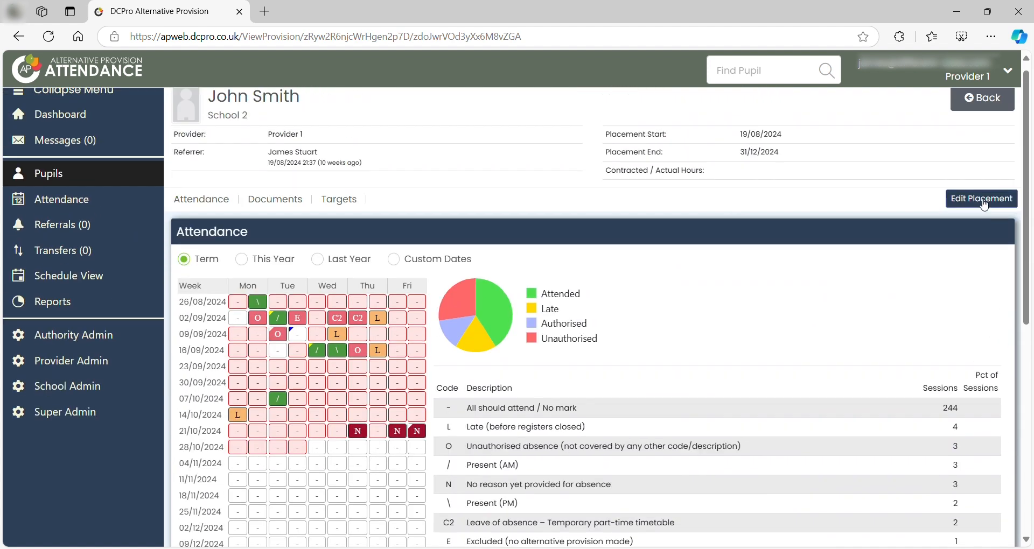
pyautogui.click(980, 199)
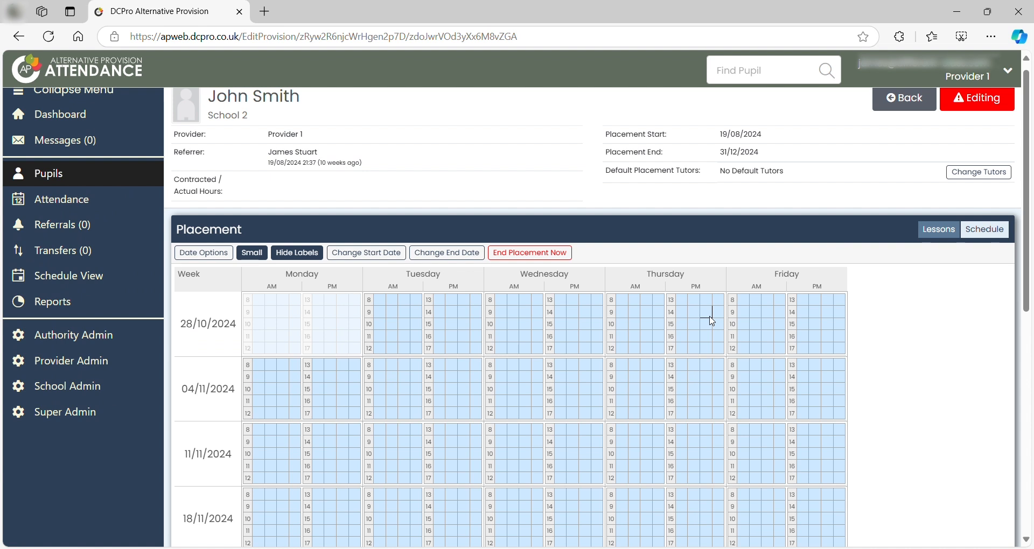
# - Open the Tuesday 29/10/2024 AM lesson for editing and review its affected lessons and tutor choices
pyautogui.click(394, 323)
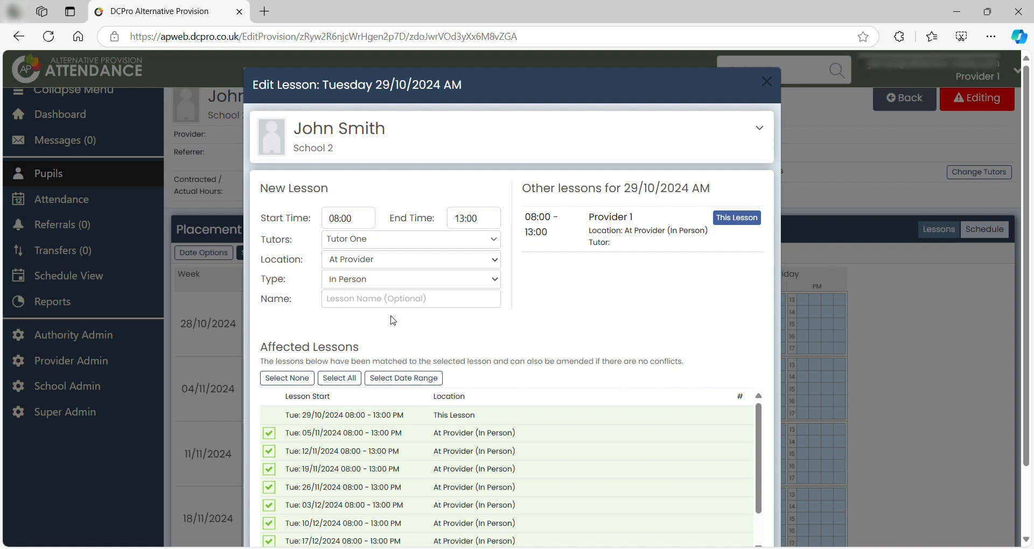
pyautogui.scroll(-2, 393, 320)
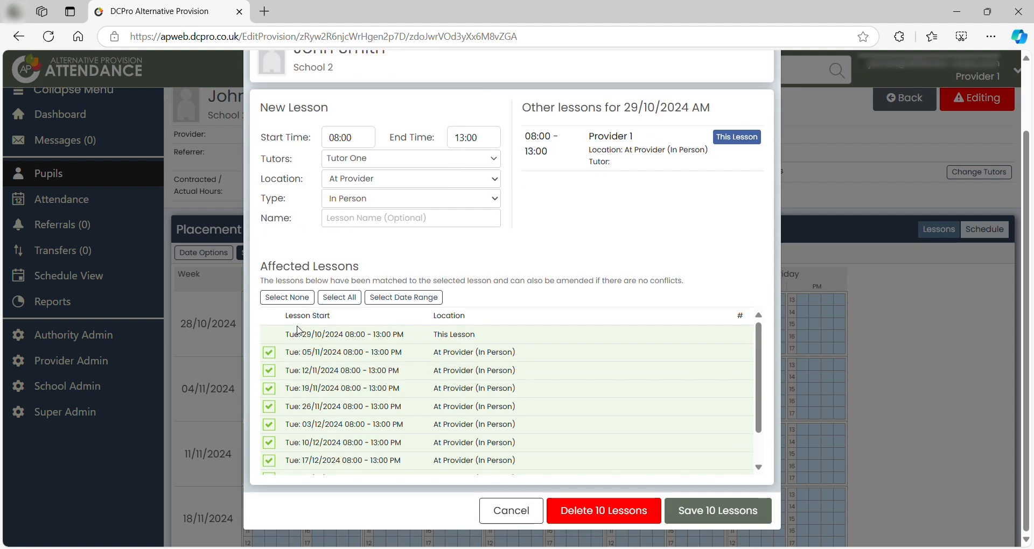
pyautogui.scroll(-1, 462, 383)
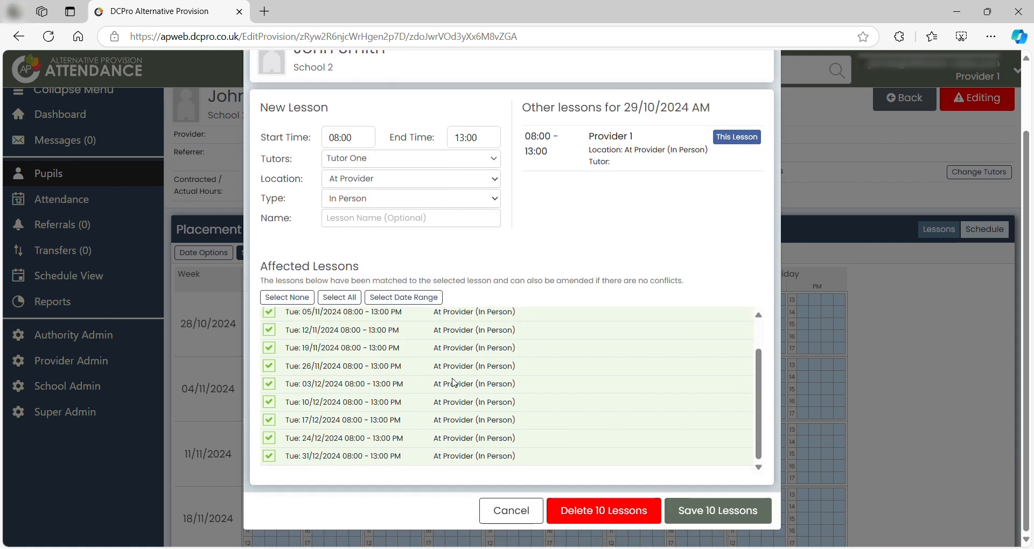
pyautogui.scroll(-1, 454, 382)
pyautogui.scroll(1, 454, 383)
pyautogui.scroll(2, 658, 310)
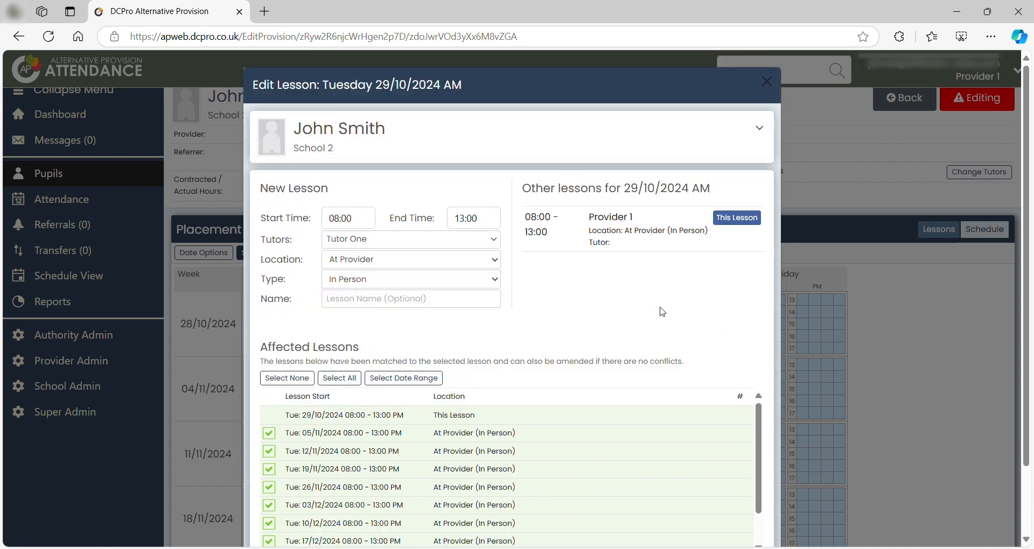
pyautogui.click(489, 242)
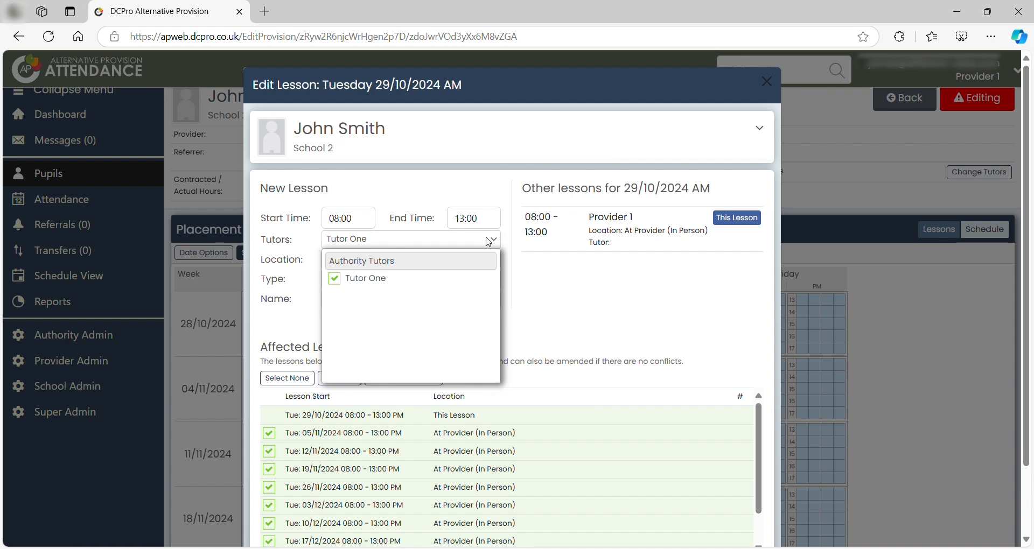
pyautogui.click(575, 294)
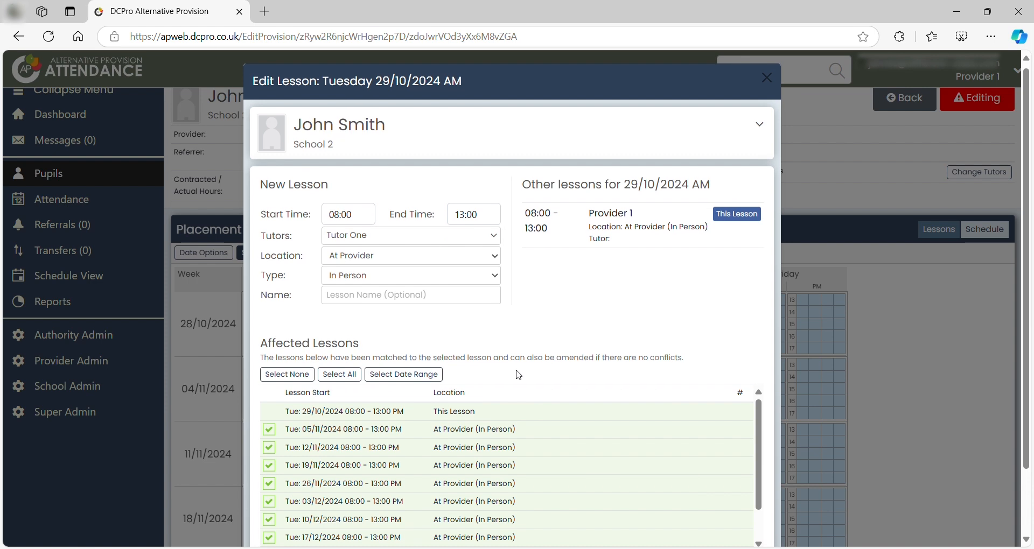
# - Deselect all the other matched Tuesday lessons so the edit covers only the 29/10/2024 lesson
pyautogui.scroll(-2, 521, 371)
pyautogui.scroll(-1, 500, 394)
pyautogui.scroll(5, 500, 394)
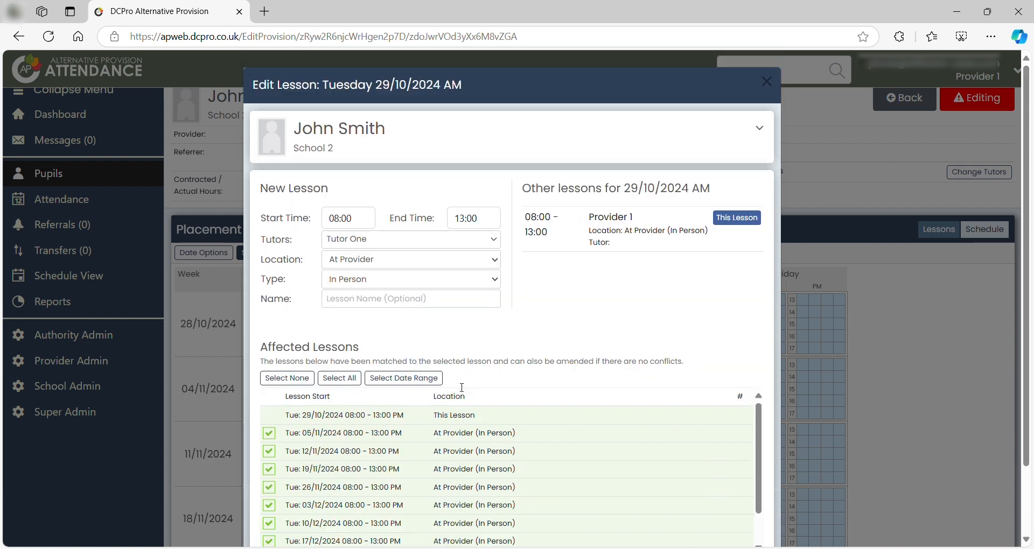
pyautogui.scroll(-3, 461, 385)
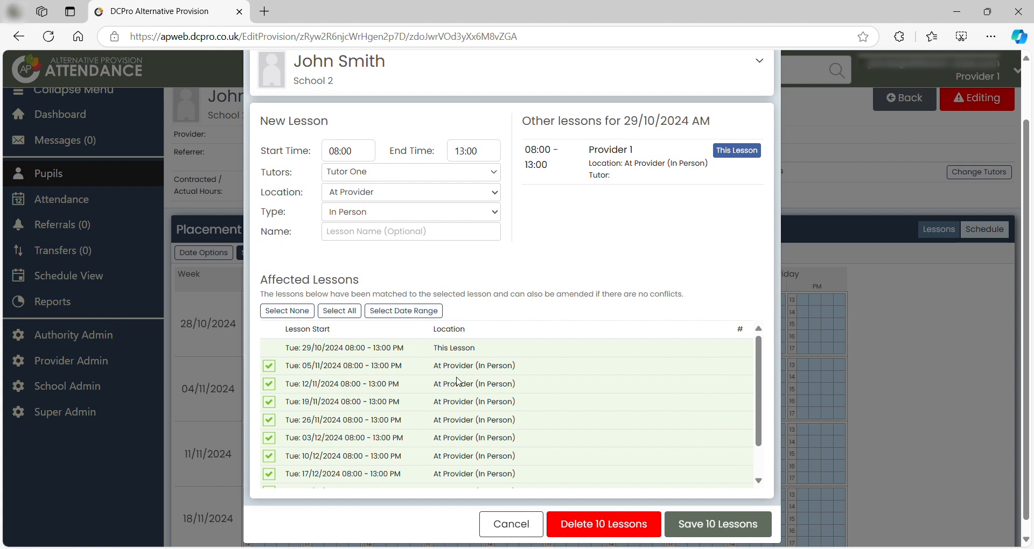
pyautogui.click(301, 313)
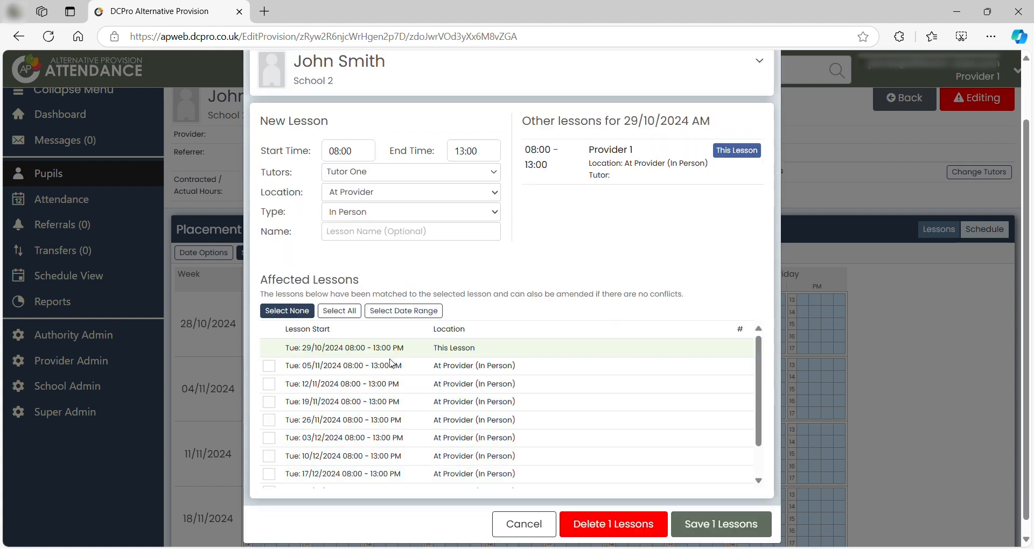
# - Review the location and type choices available for the Tuesday 29/10/2024 AM lesson without changing them
pyautogui.scroll(2, 391, 364)
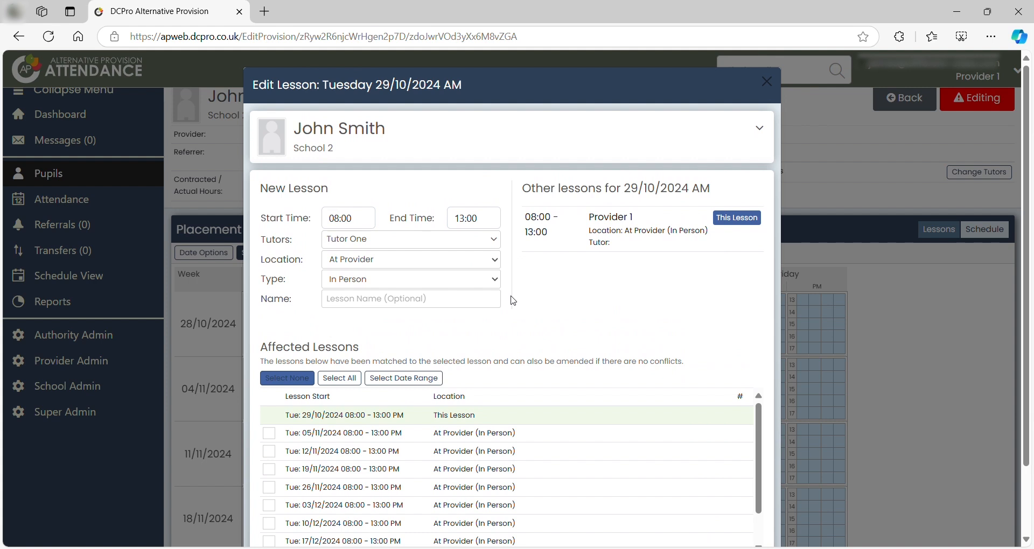
pyautogui.click(497, 263)
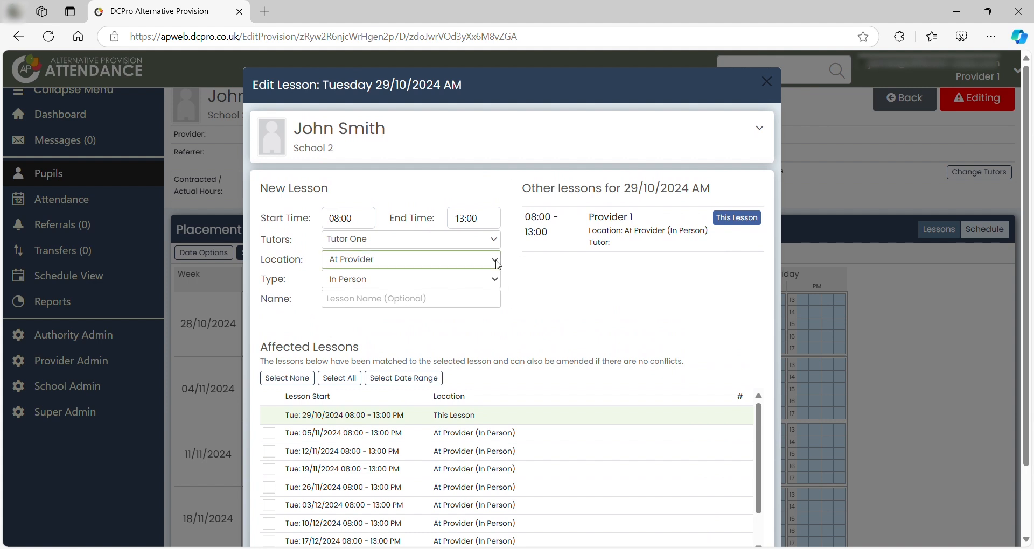
pyautogui.click(573, 282)
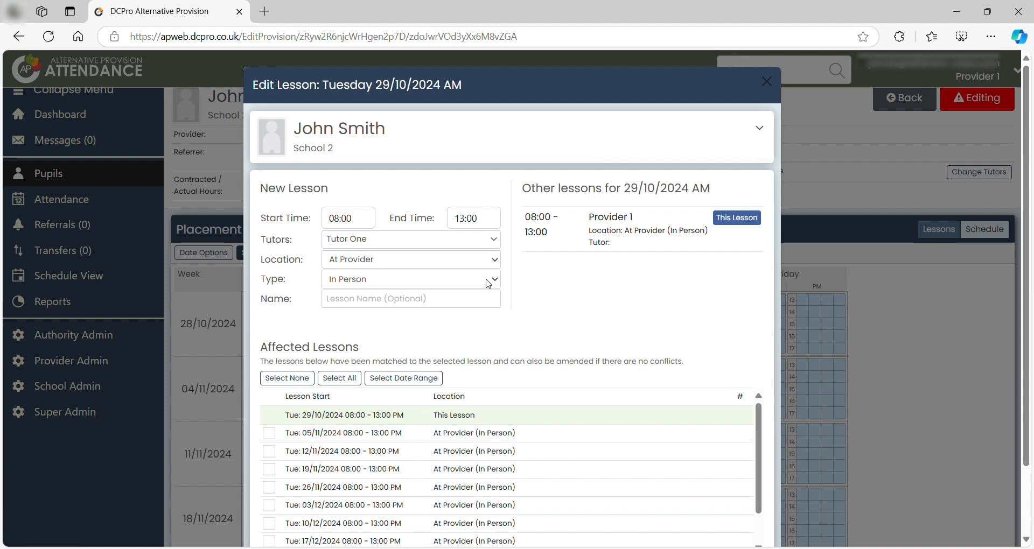
pyautogui.click(488, 284)
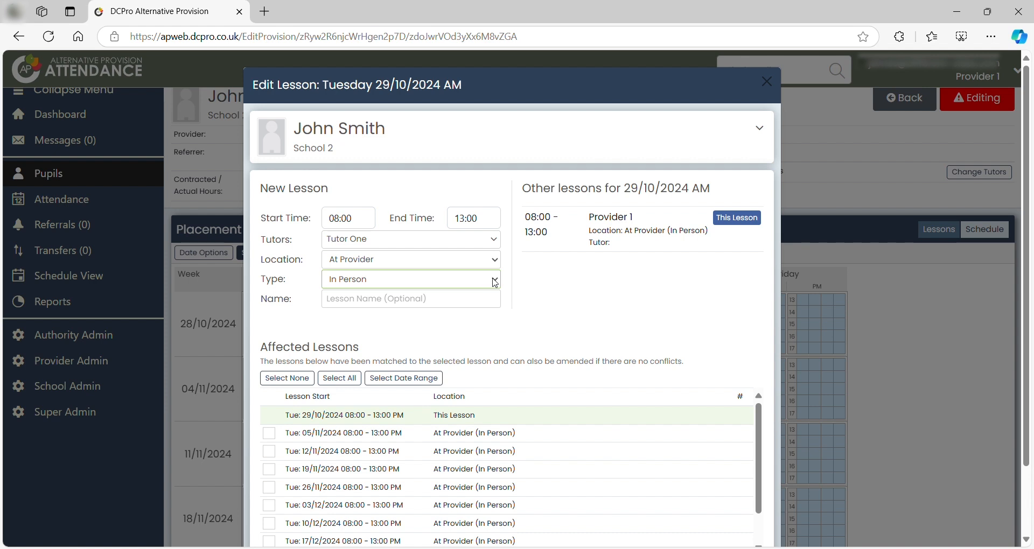
pyautogui.click(627, 336)
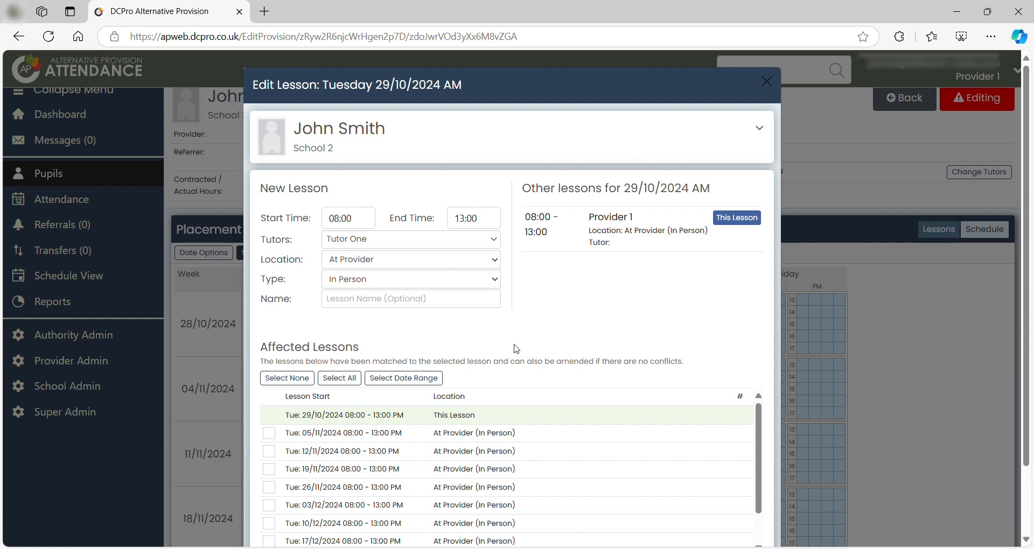
# - Clear the matched lessons and include only those on 12/11/2024, 26/11/2024 and 10/12/2024 alongside the 29/10/2024 lesson
pyautogui.scroll(-2, 514, 347)
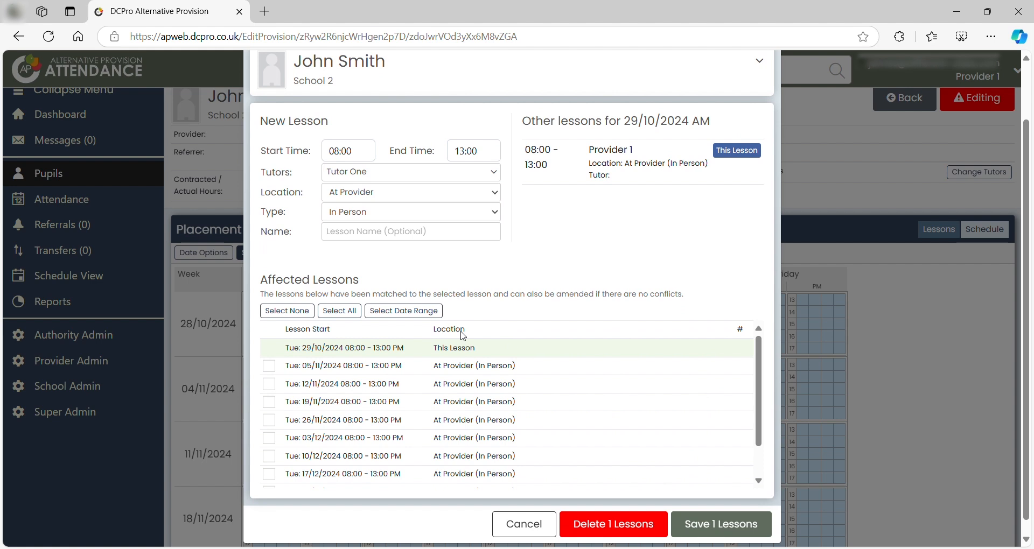
pyautogui.click(340, 312)
pyautogui.click(301, 316)
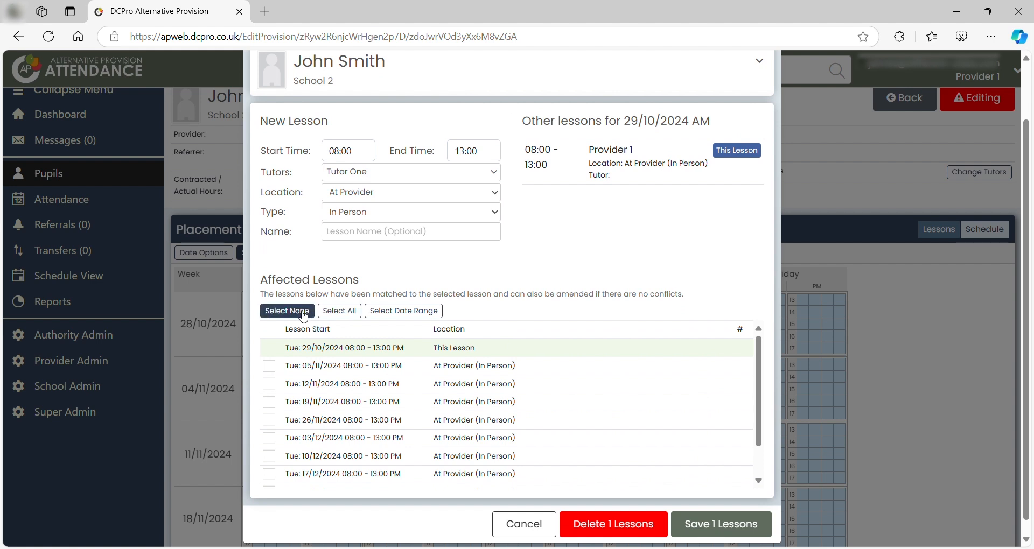
pyautogui.click(272, 390)
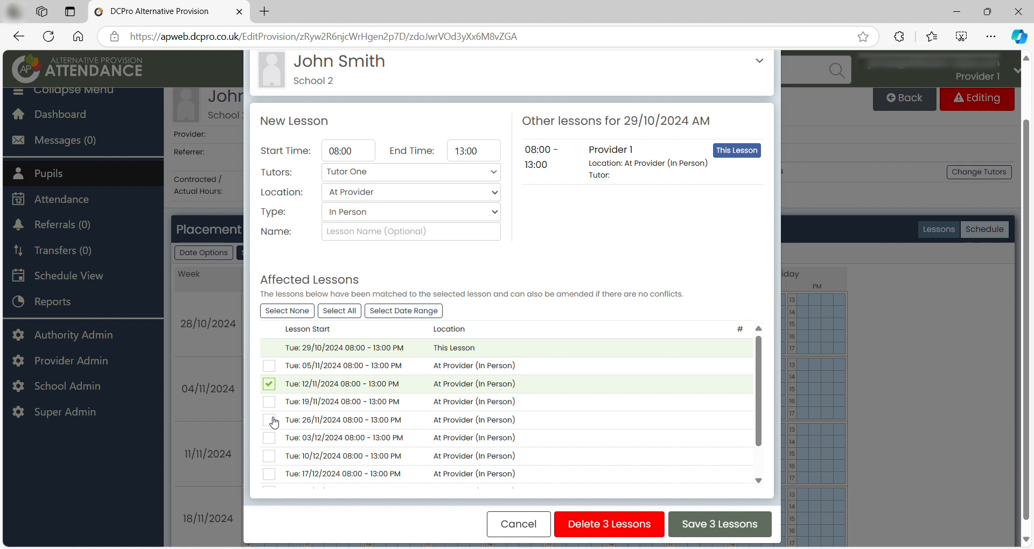
pyautogui.click(269, 421)
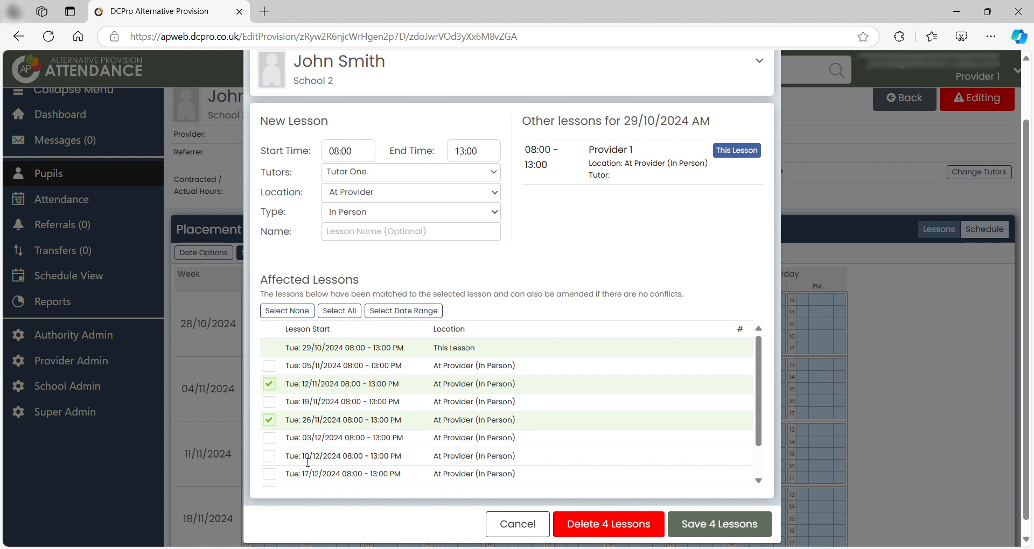
pyautogui.click(270, 457)
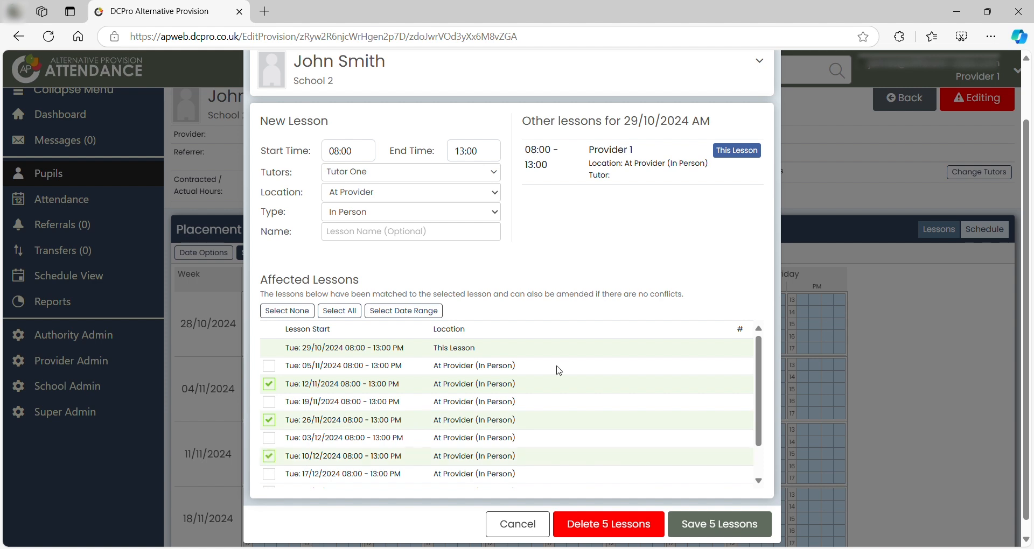
# - Include all matched Tuesday lessons in the edit and save them with Tutor One as tutor
pyautogui.click(343, 320)
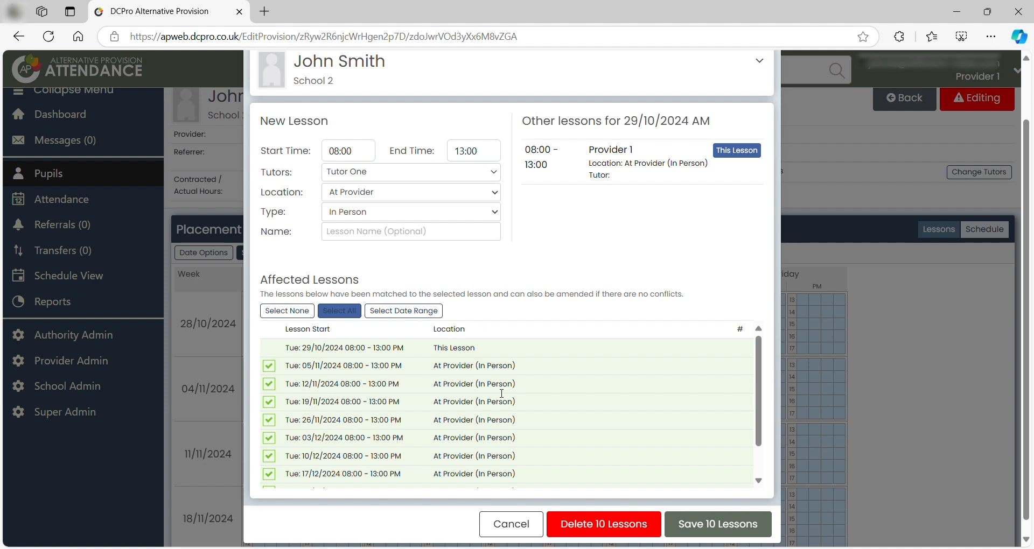
pyautogui.click(706, 526)
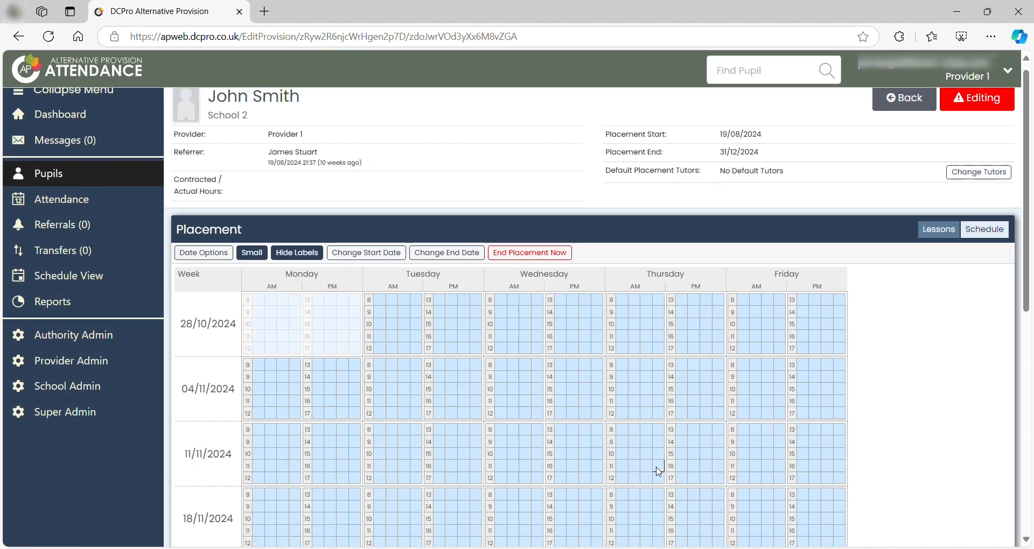